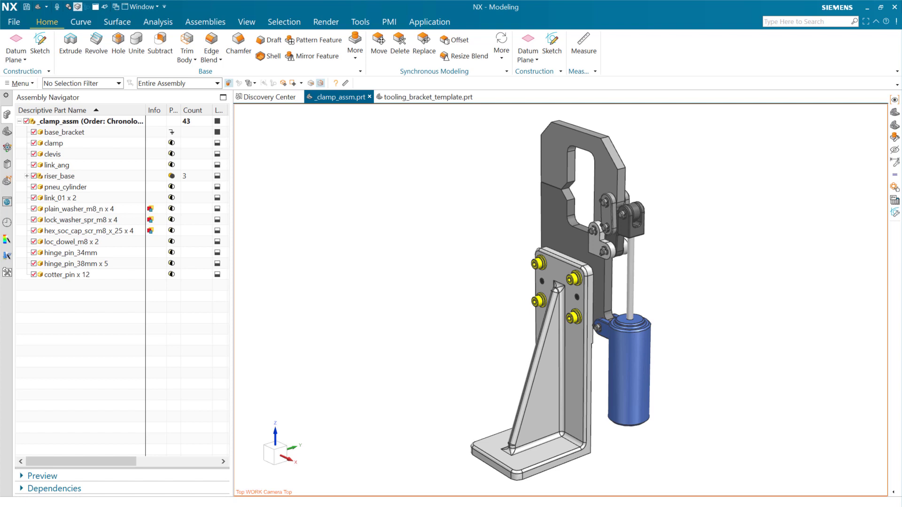
Try moving the pneumatic cylinder's rod dynamically to swing the clamp open, loading the referenced constraint parts, and discard the changes.
mouse_move(750, 181)
middle_down()
mouse_move(772, 168)
mouse_move(767, 177)
middle_up()
scroll(599, 226, up, 4)
shift+middle_drag(734, 204, 780, 275)
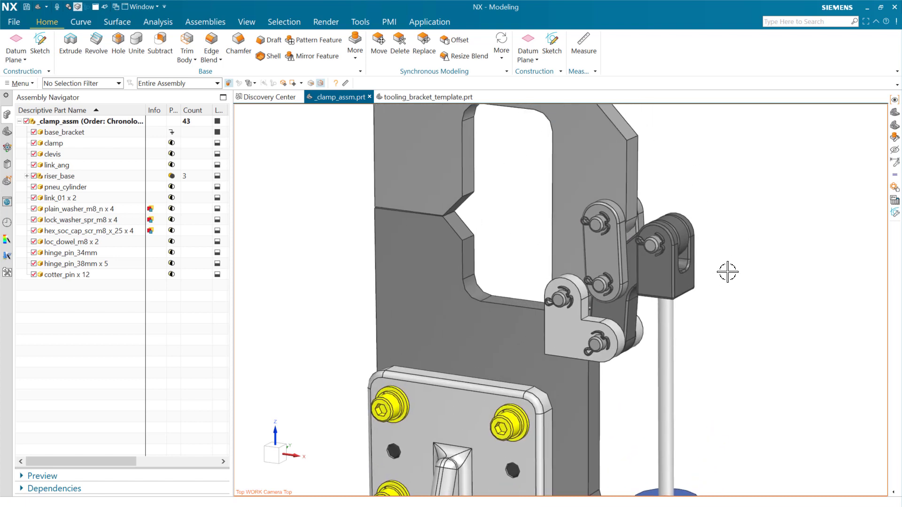
scroll(722, 265, up, 1)
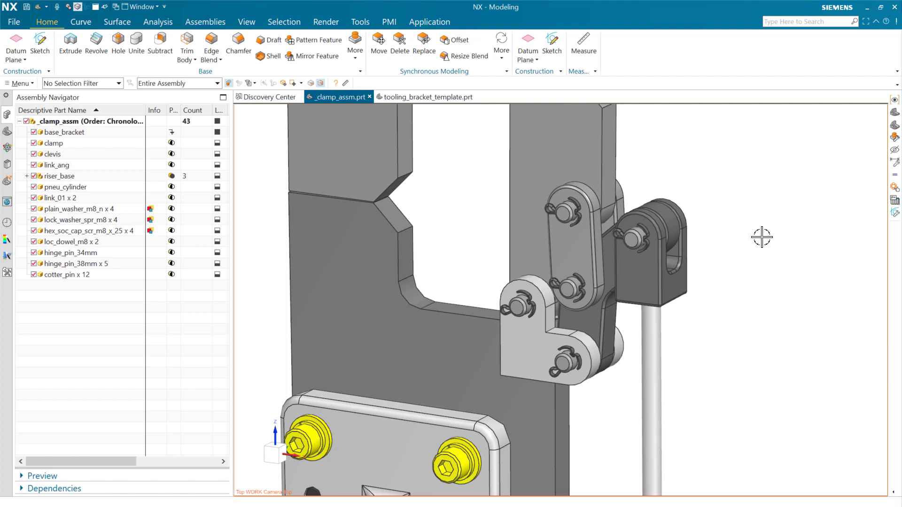
middle_drag(757, 240, 792, 270)
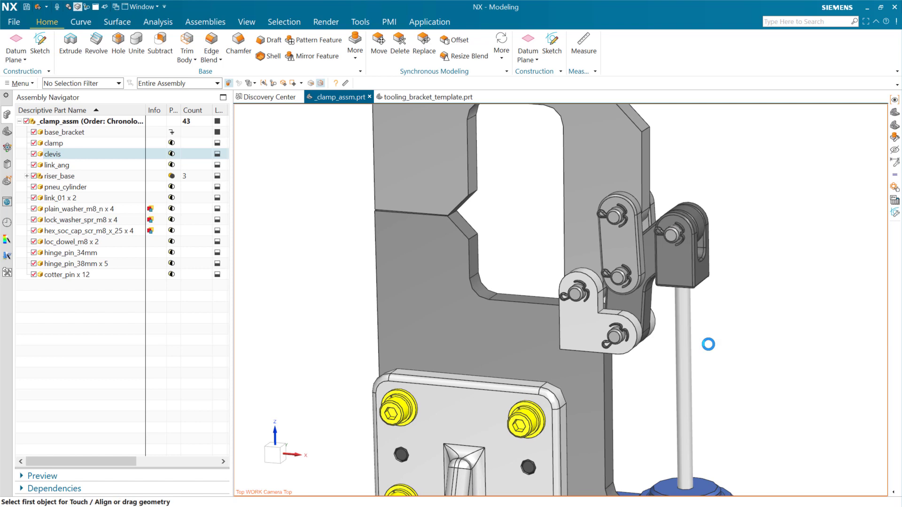
key(ctrl+t)
click(690, 352)
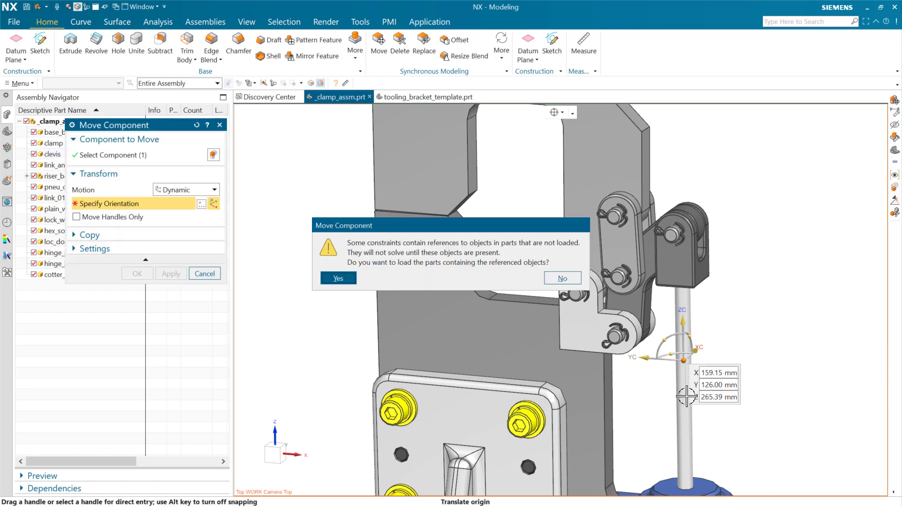
click(329, 278)
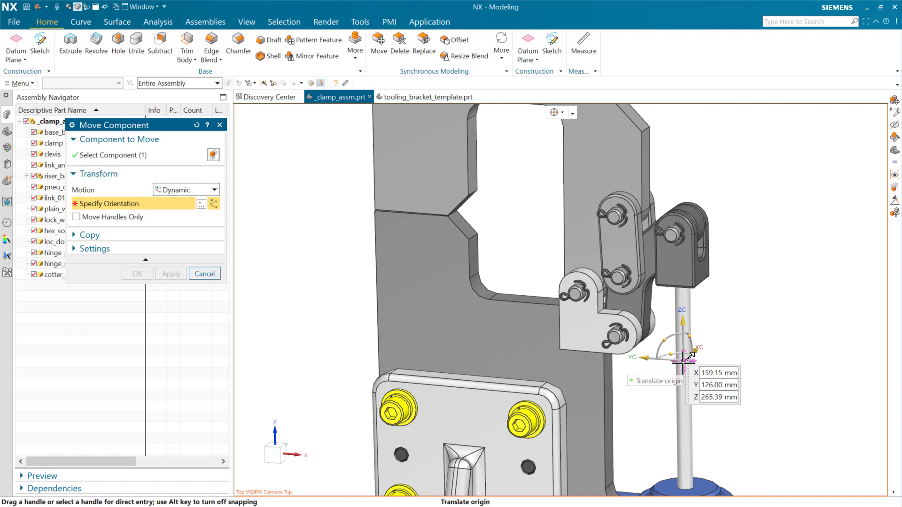
drag(683, 359, 691, 384)
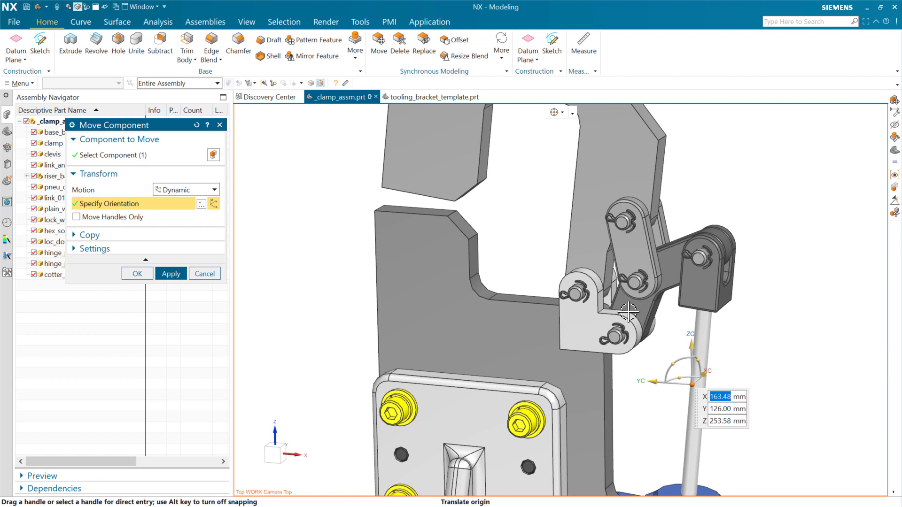
drag(692, 384, 710, 415)
click(207, 274)
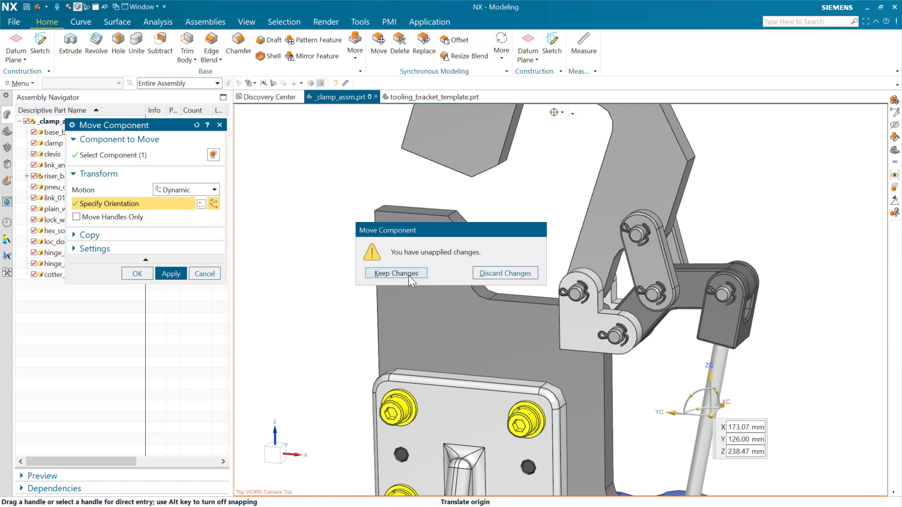
click(505, 274)
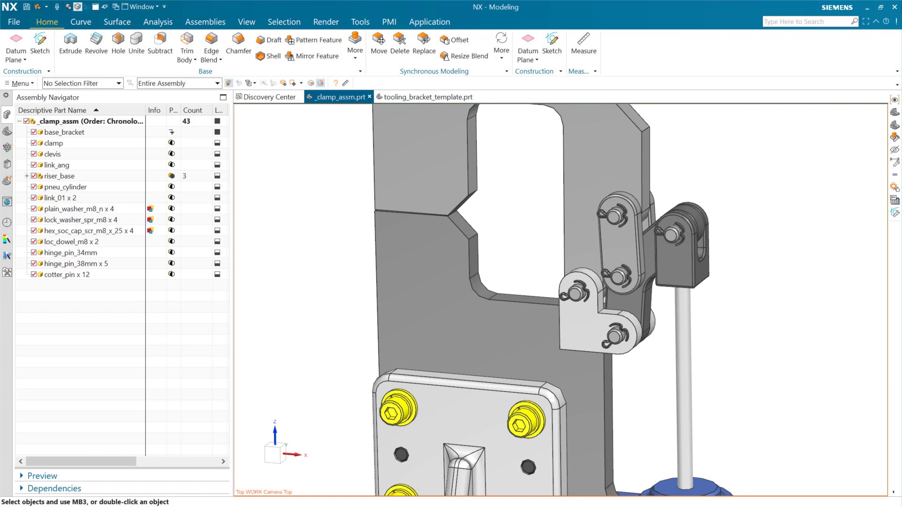
Switch to the tooling_bracket_template.prt part and open its reusable component settings for editing.
scroll(771, 187, down, 5)
middle_drag(759, 291, 770, 256)
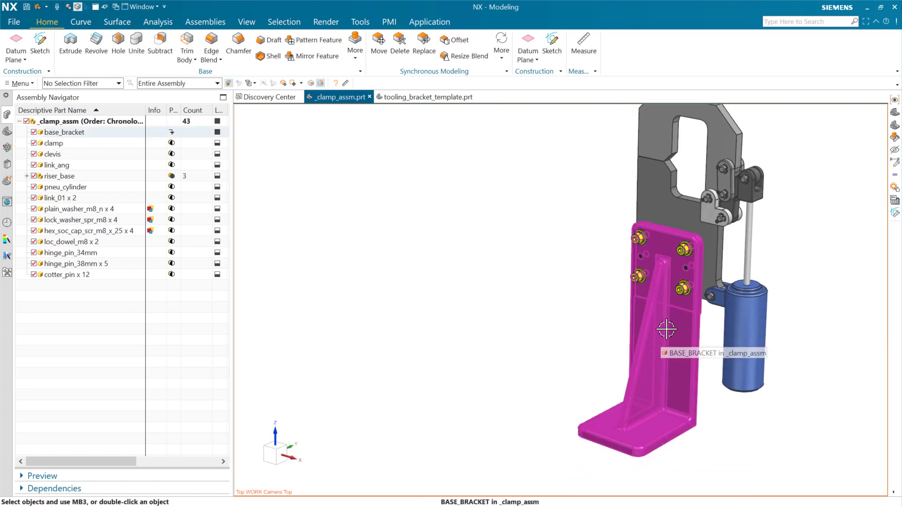
middle_drag(669, 324, 500, 291)
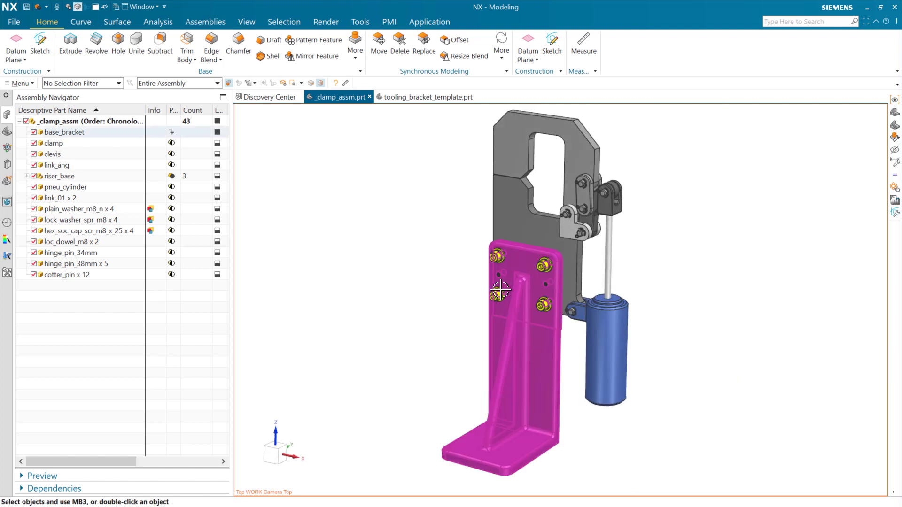
click(425, 97)
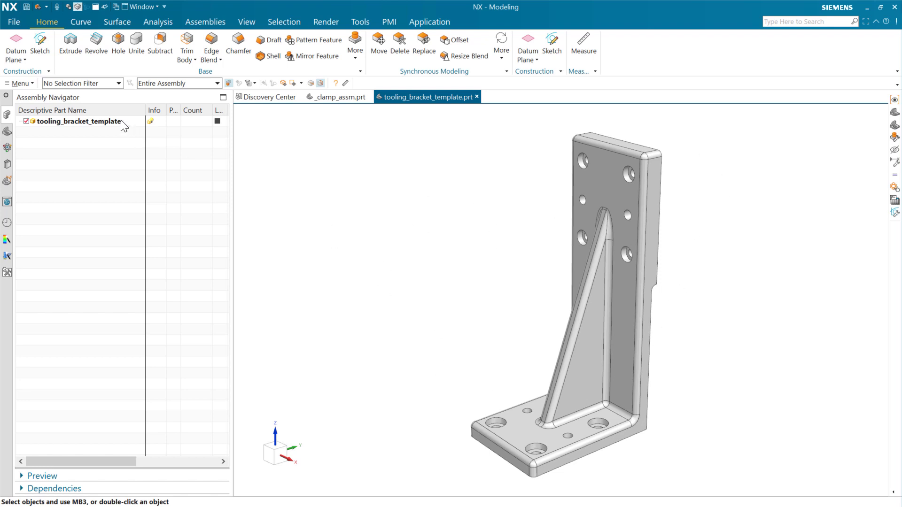
mouse_move(152, 123)
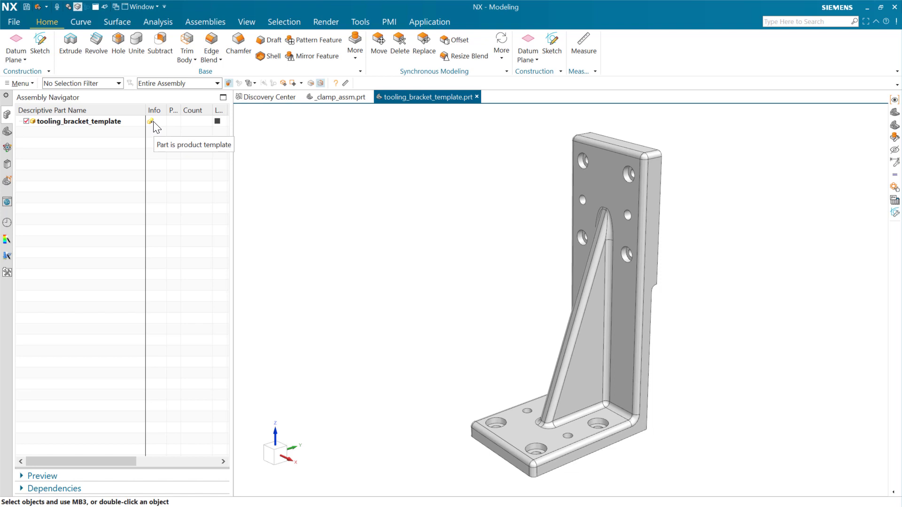
right_click(132, 118)
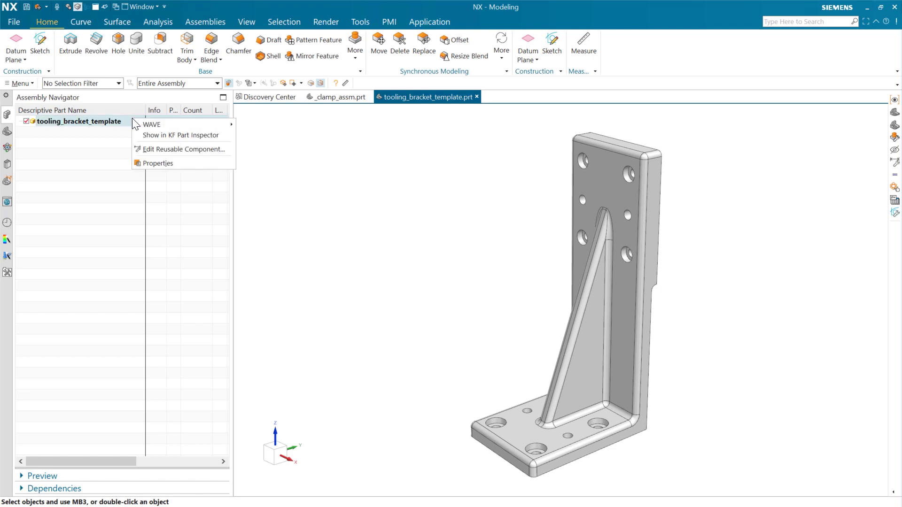
click(178, 150)
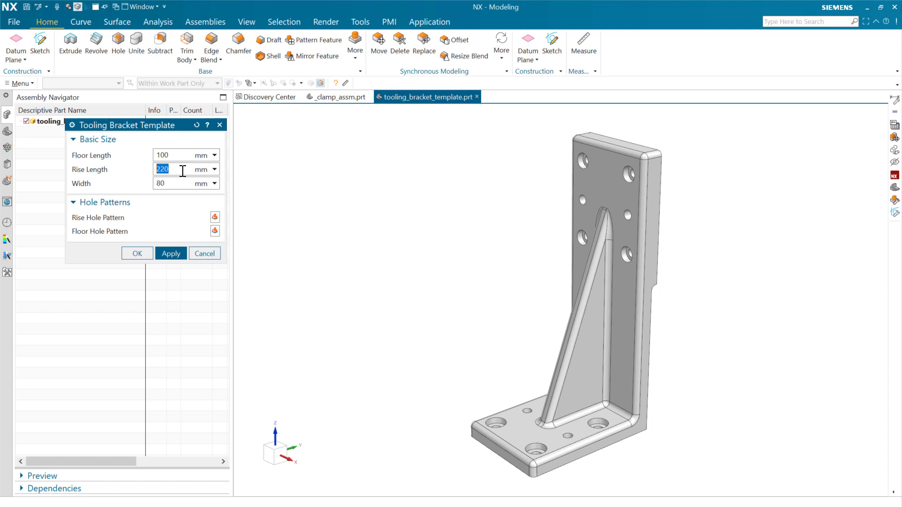
Try a rise length of 150 mm and one of 280 mm on the bracket template.
text(0)
key(Return)
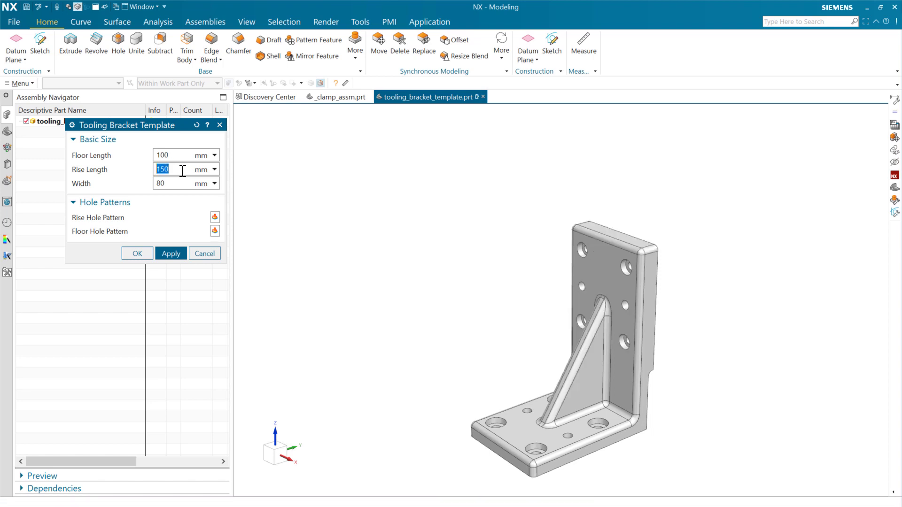
text(280)
key(Return)
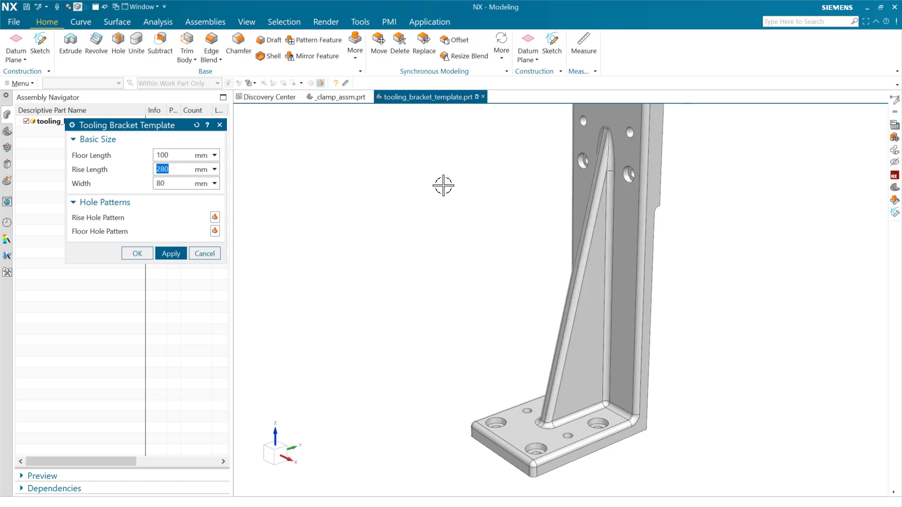
Set the bracket's rise length to 200 mm and accept the template settings.
scroll(460, 213, down, 3)
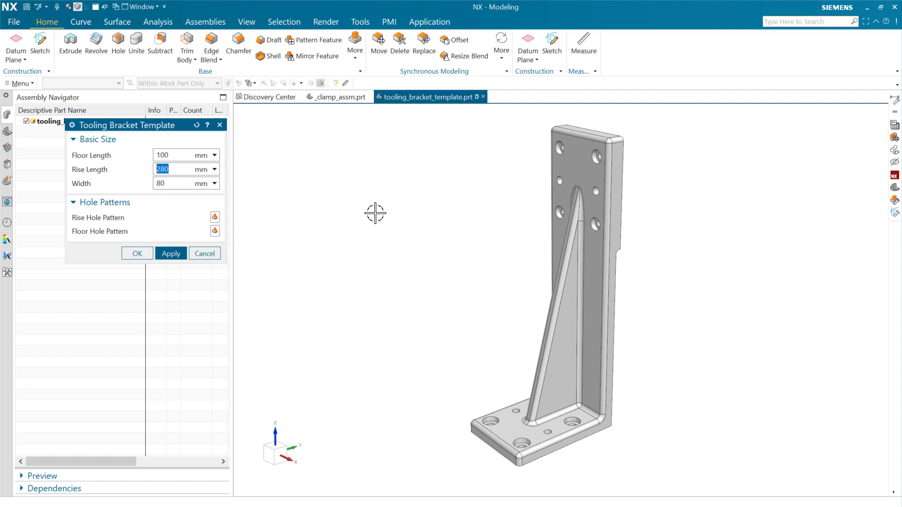
key(Return)
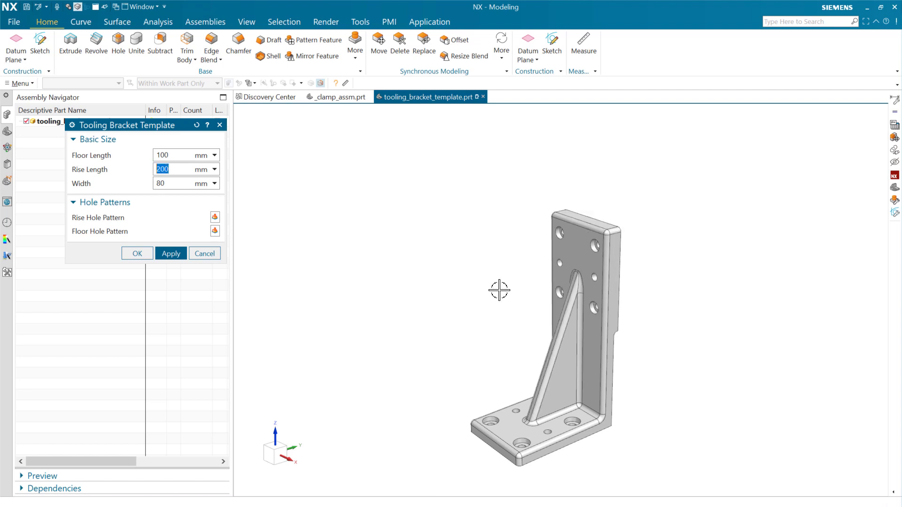
middle_drag(487, 308, 484, 258)
scroll(489, 284, up, 2)
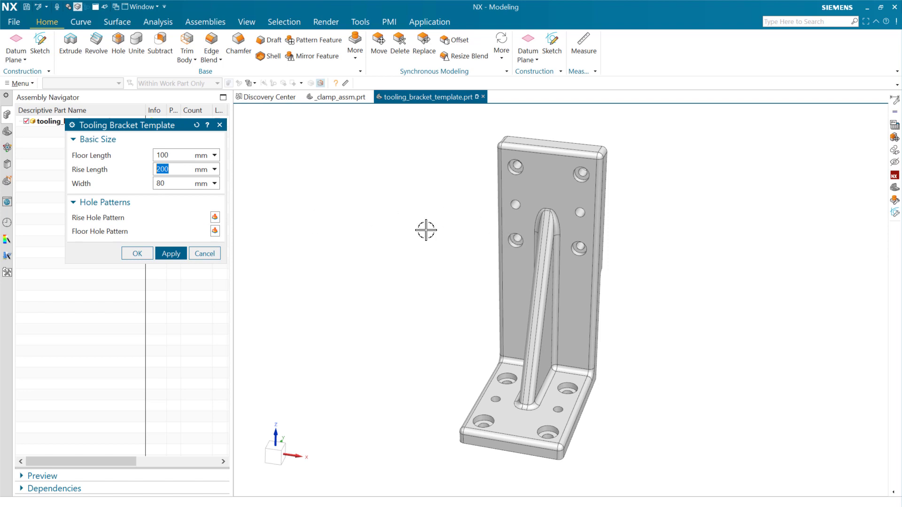
click(141, 253)
Edit the vertical plate's Bracket Hole Pattern (26) feature, keeping the 50x60 pattern and setting the standard SHCS size to M8.
click(7, 132)
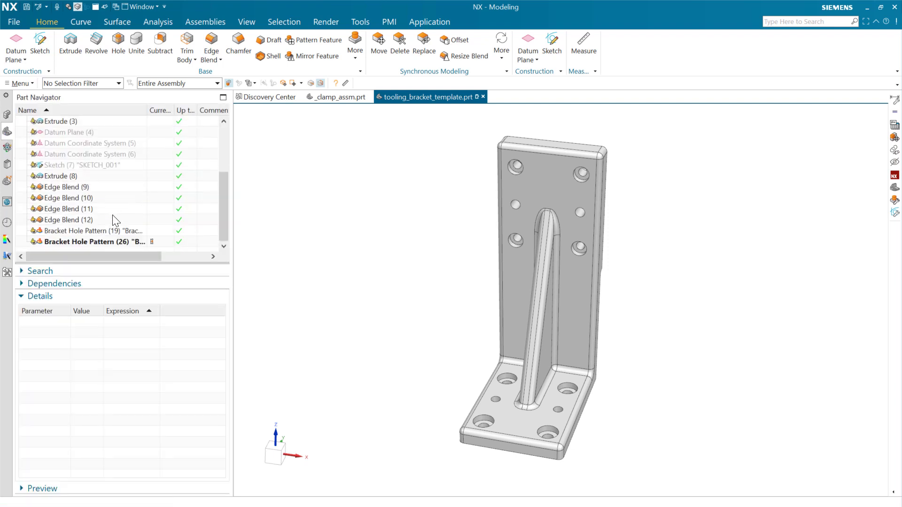
click(116, 229)
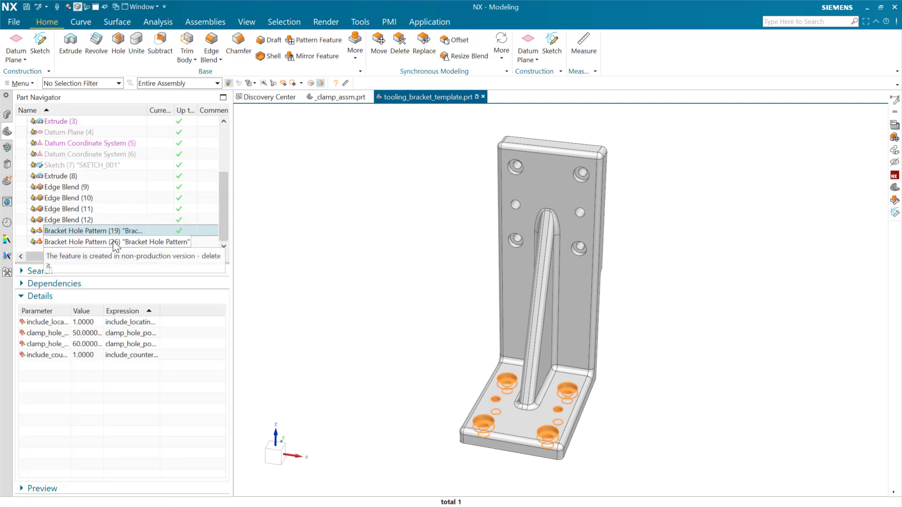
click(117, 242)
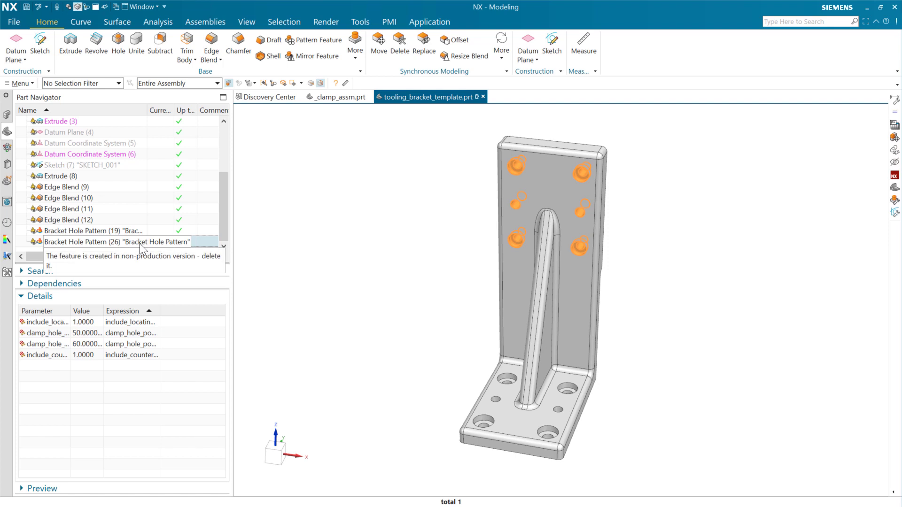
double_click(139, 243)
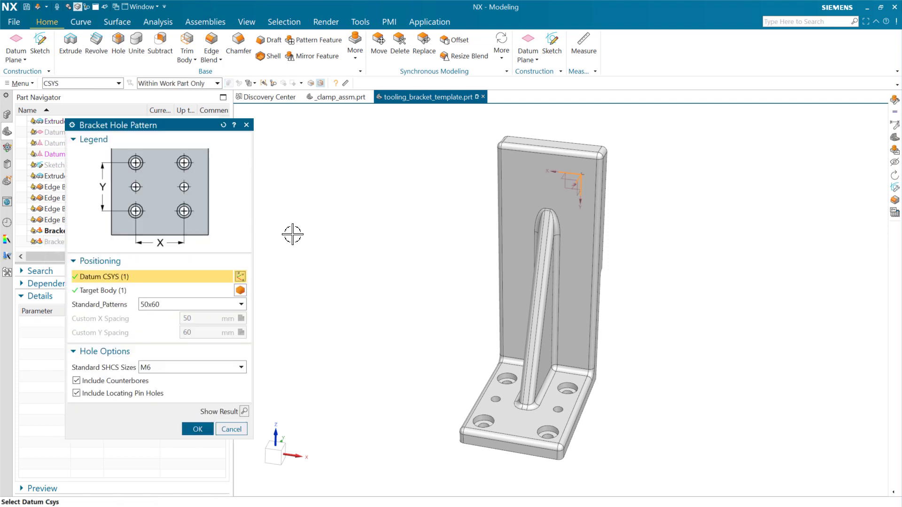
drag(185, 125, 352, 125)
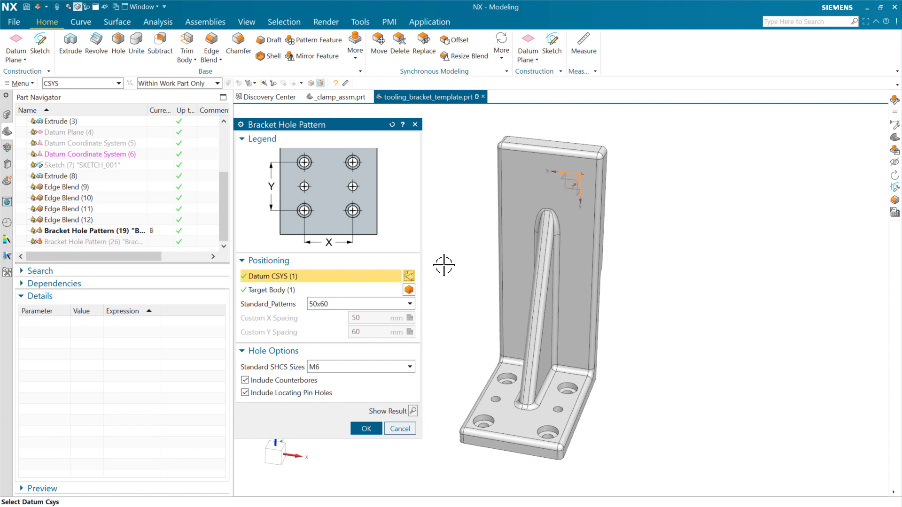
click(346, 309)
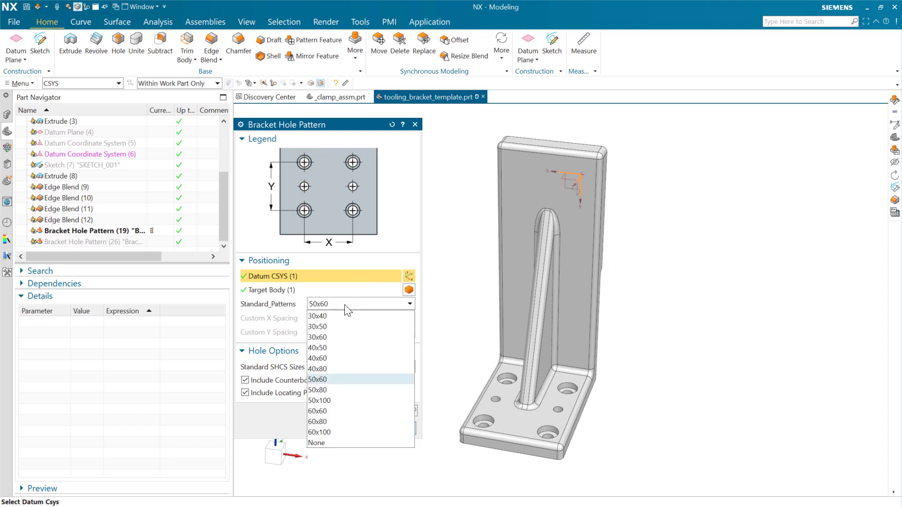
click(345, 305)
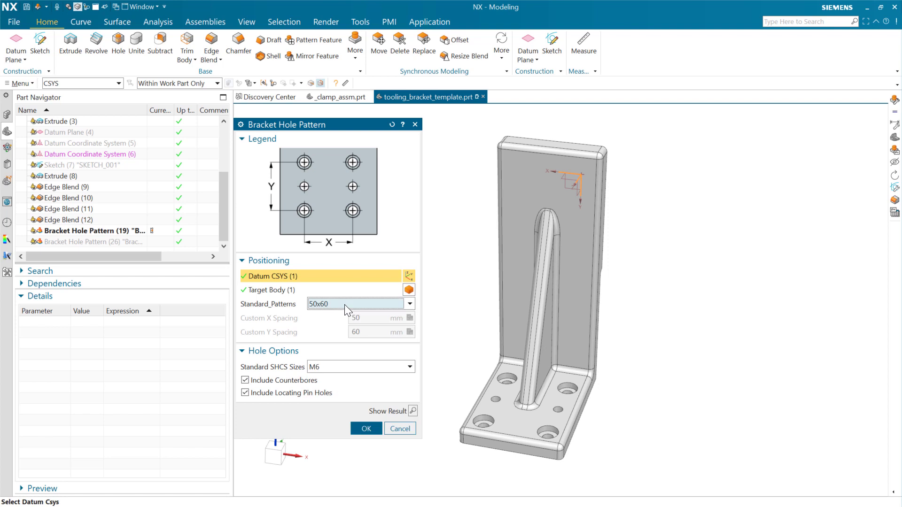
click(333, 368)
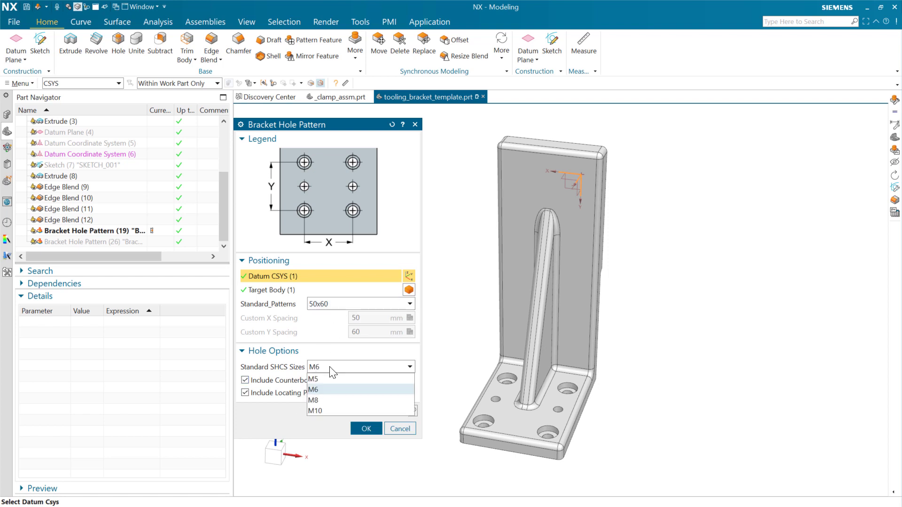
click(328, 400)
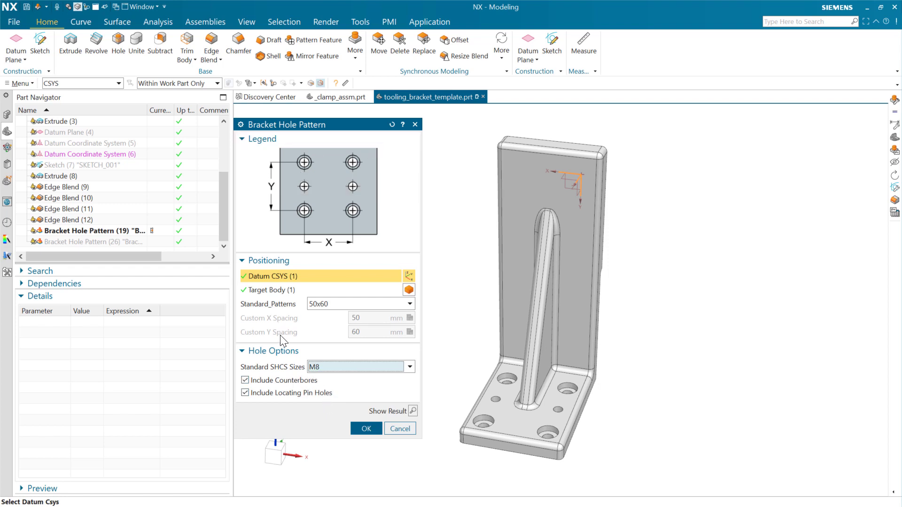
Toggle the counterbore and locating pin hole options, leaving both included, and accept the hole pattern edit.
click(276, 381)
click(276, 384)
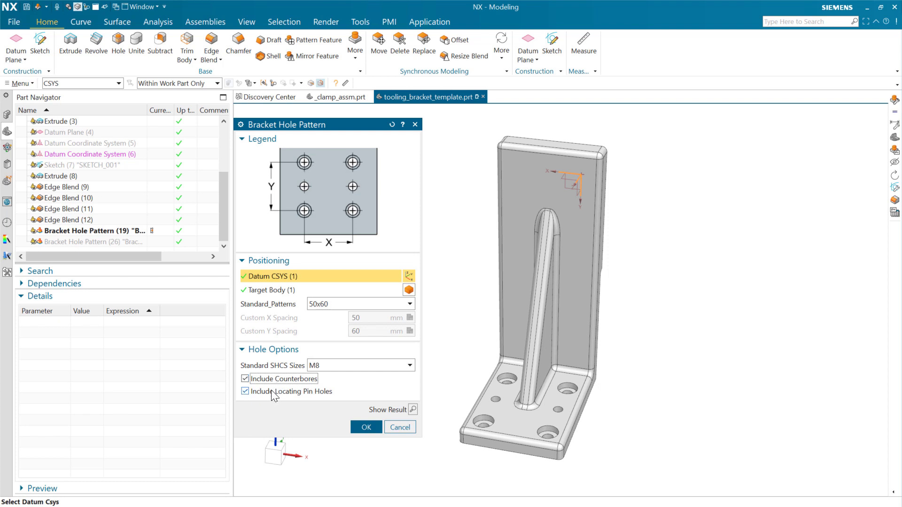
click(274, 396)
click(275, 396)
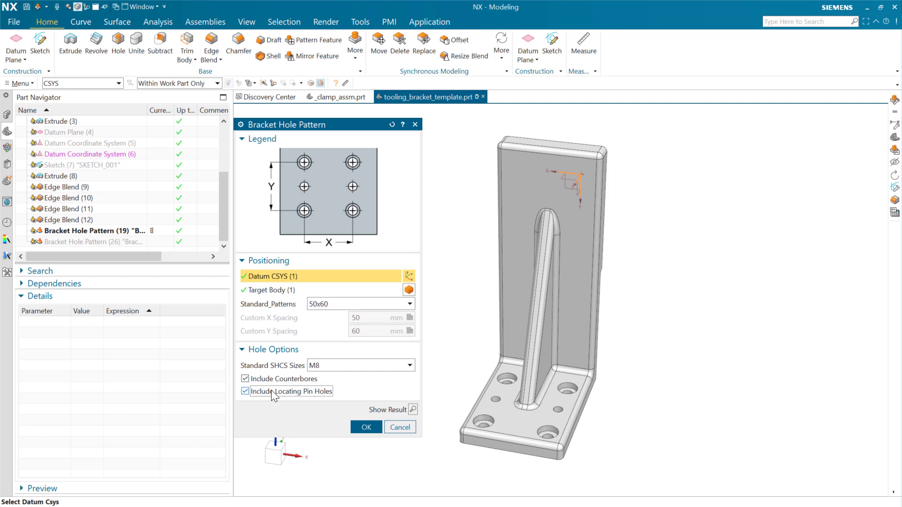
mouse_move(302, 190)
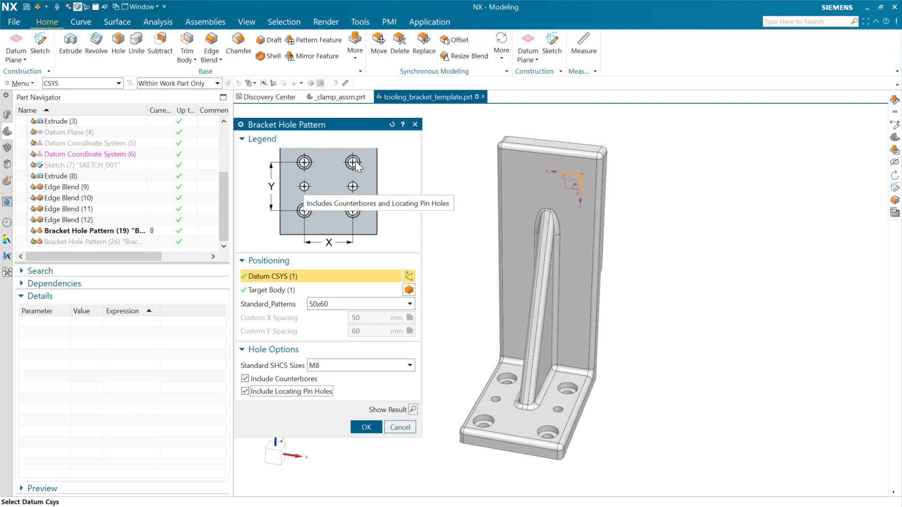
click(280, 391)
click(280, 391)
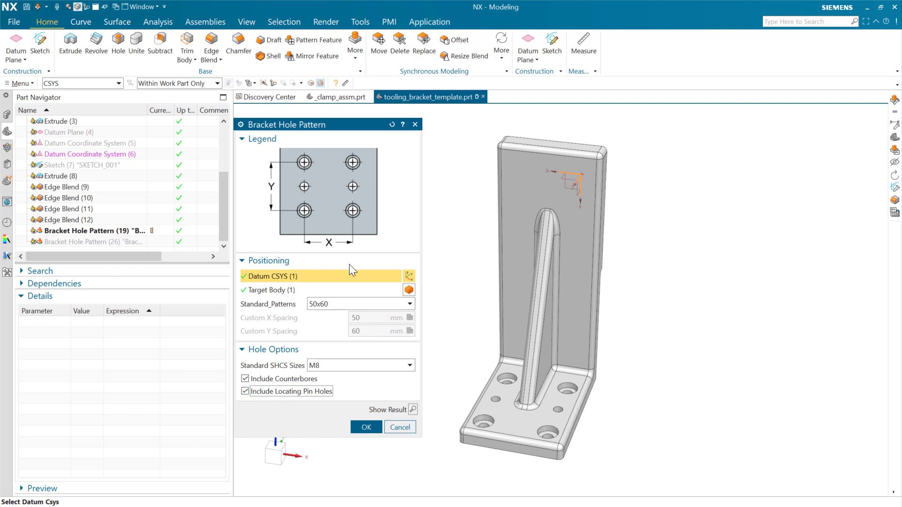
click(365, 427)
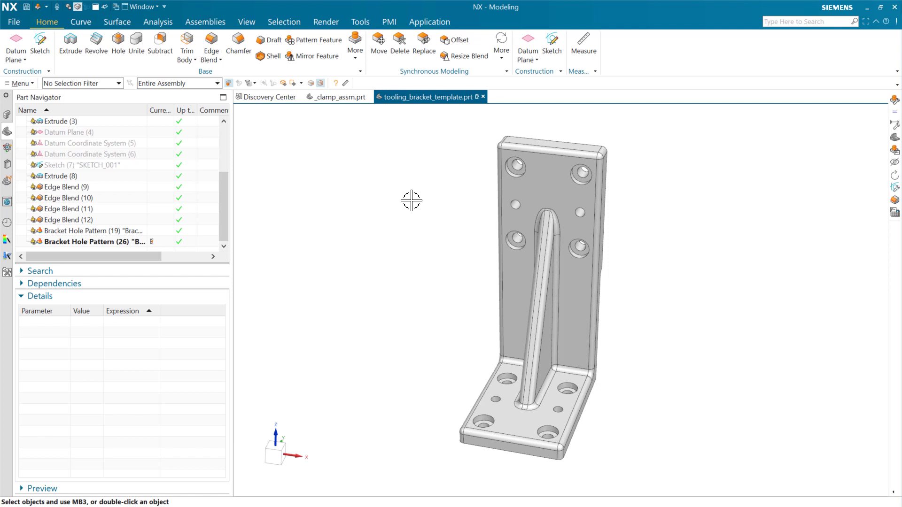
Edit the tooling_bracket_template reusable component, excluding counterbores from its rise hole pattern, and accept the pattern.
click(7, 114)
right_click(87, 121)
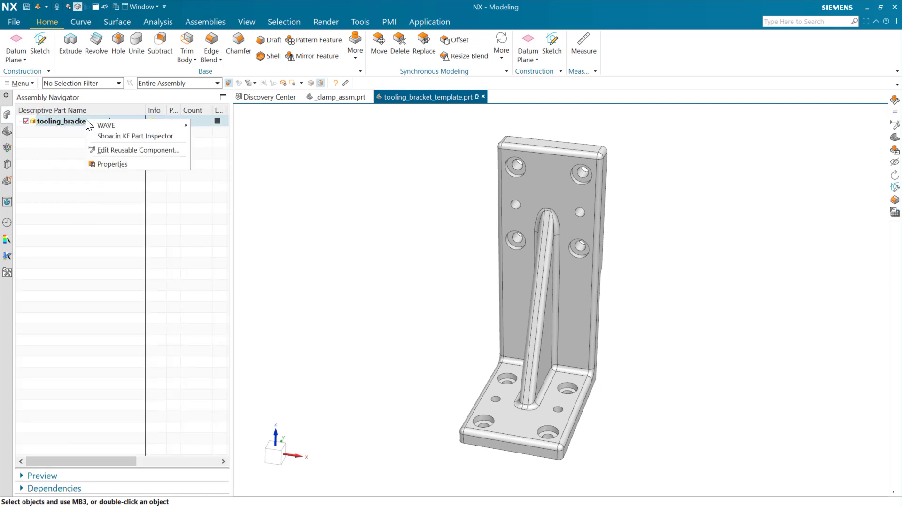
click(131, 150)
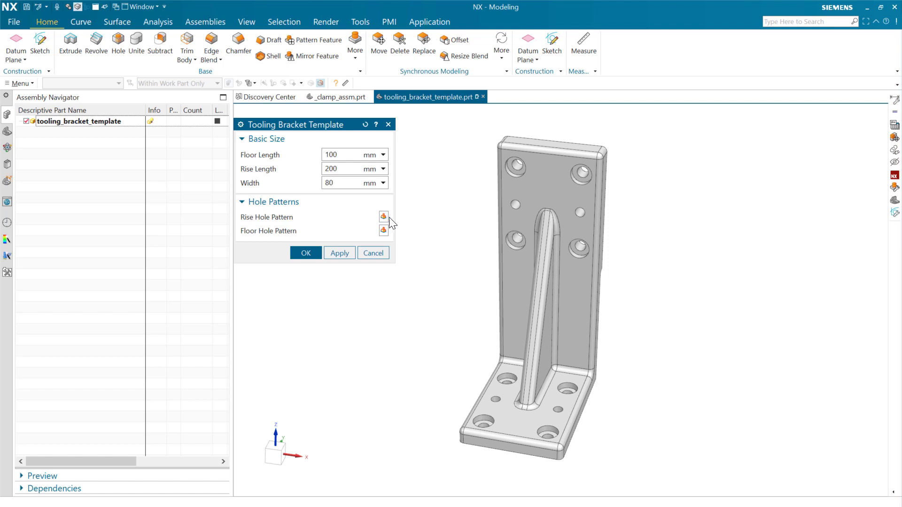
click(387, 217)
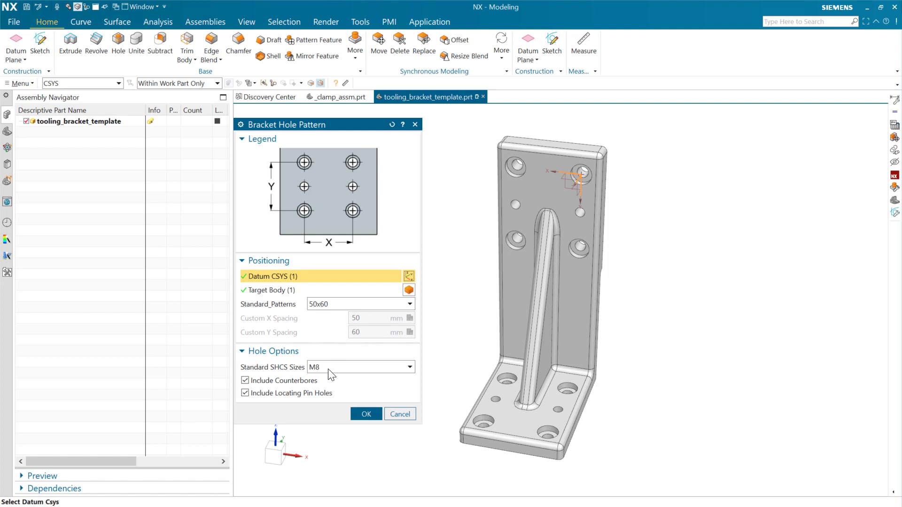
click(304, 379)
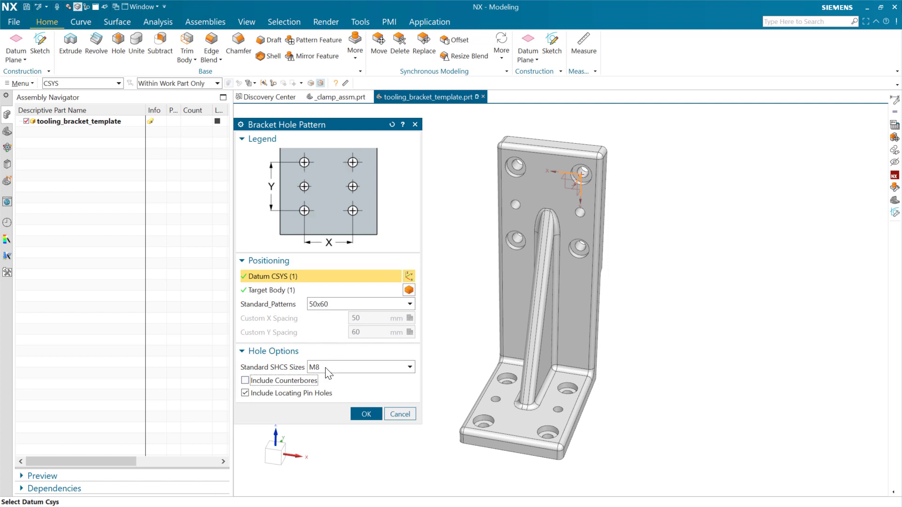
click(367, 414)
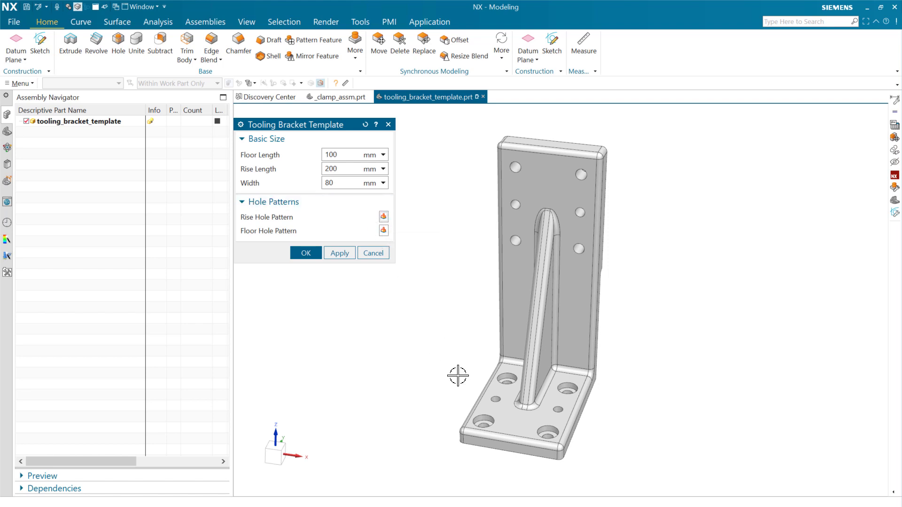
Edit the floor hole pattern to exclude locating pin holes and counterbores, set the standard SHCS size to M5, and accept it.
click(383, 229)
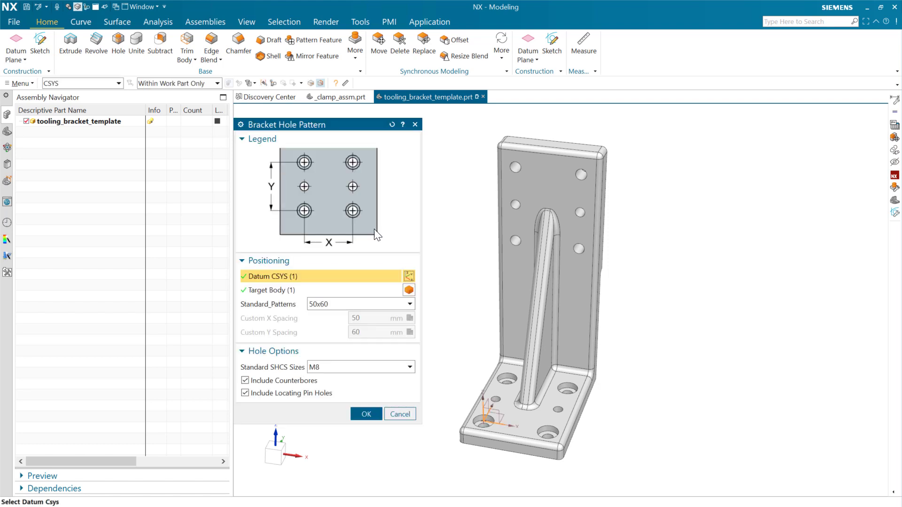
click(298, 393)
click(302, 379)
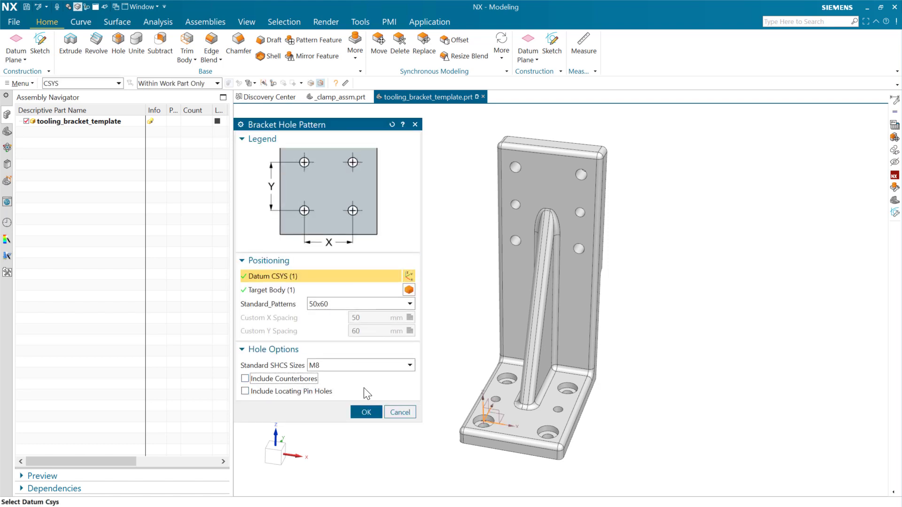
click(358, 366)
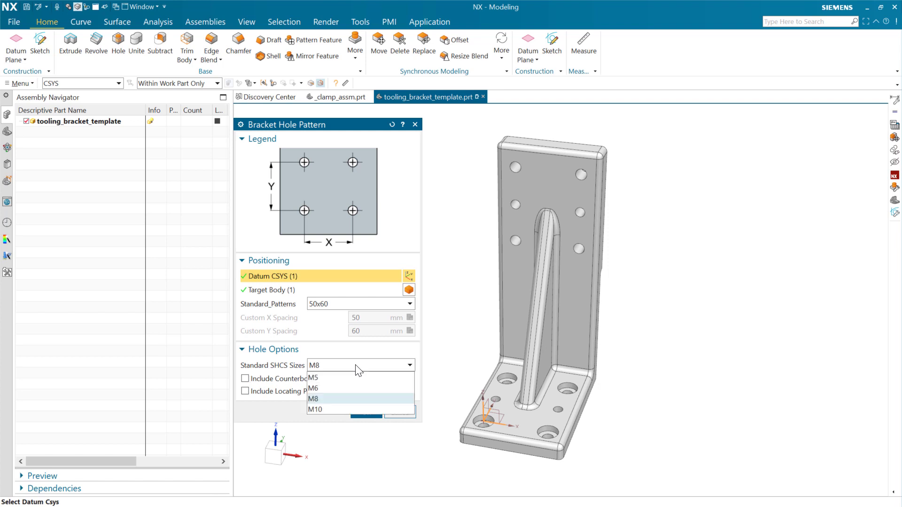
click(334, 379)
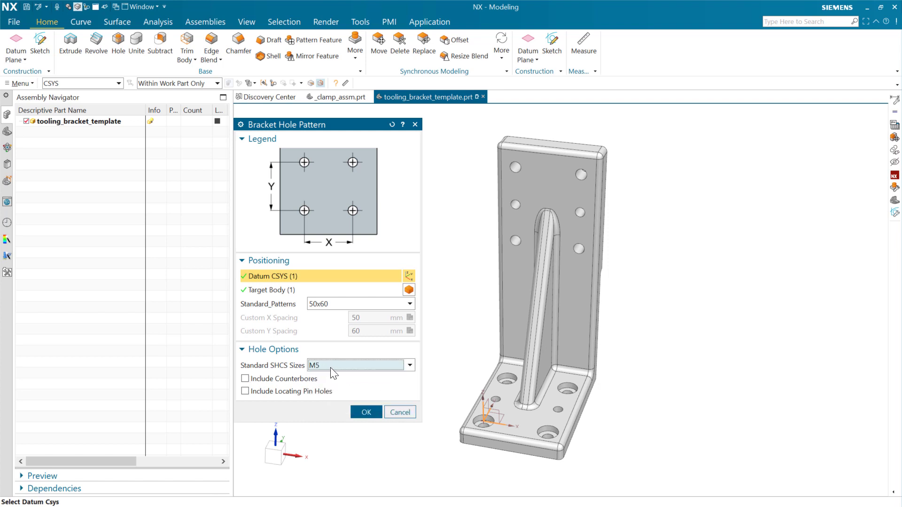
click(365, 412)
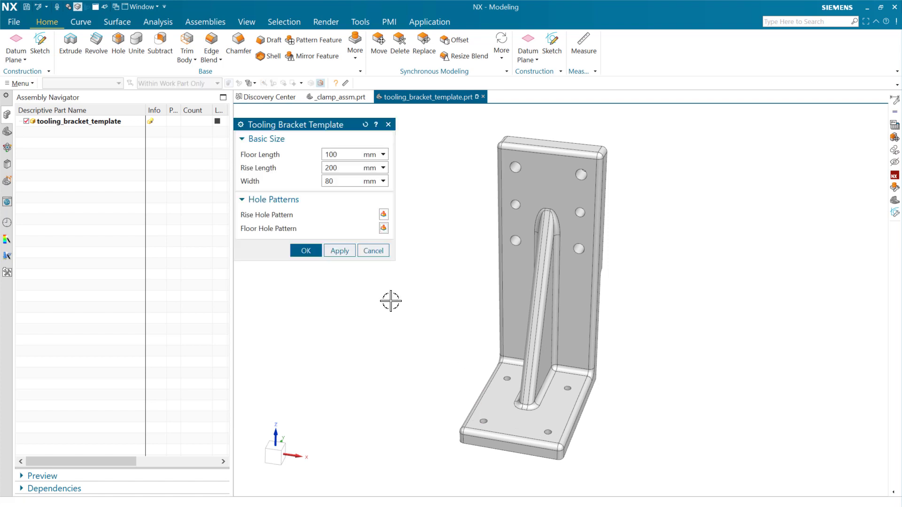